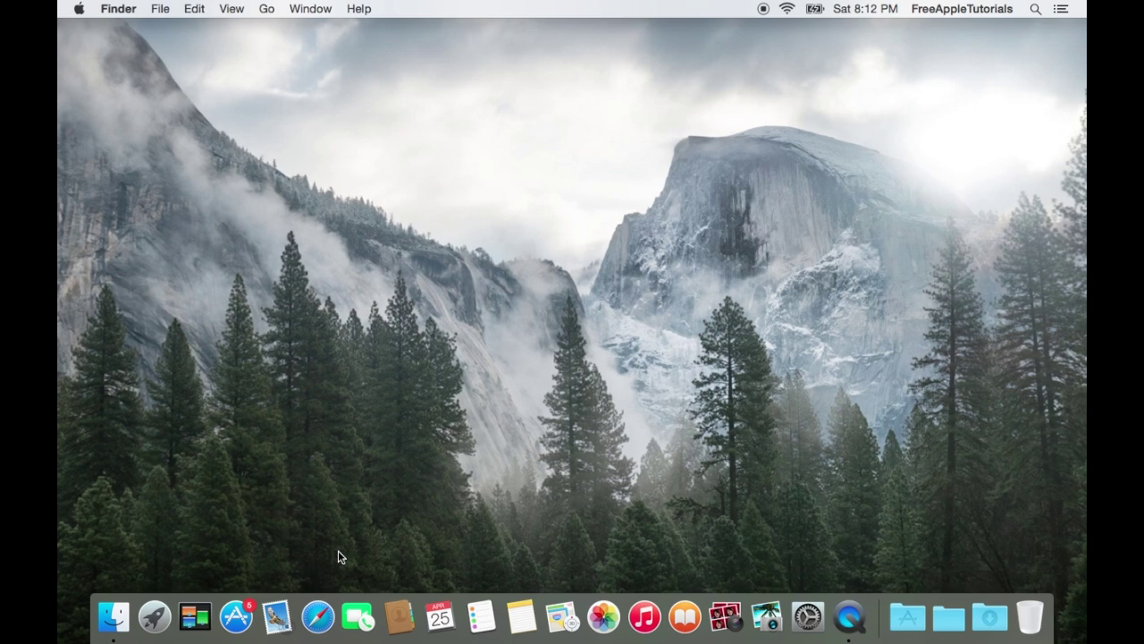
# Search Google for 'adware medic' in Safari and open the official AdwareMedic website
pyautogui.click(320, 615)
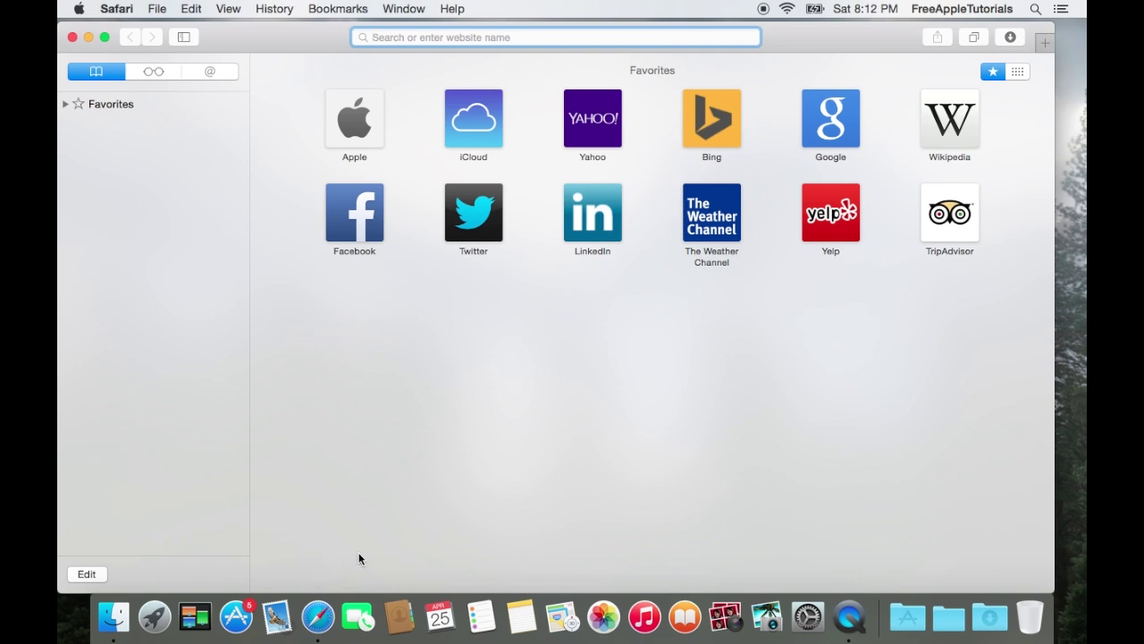
pyautogui.write('adw')
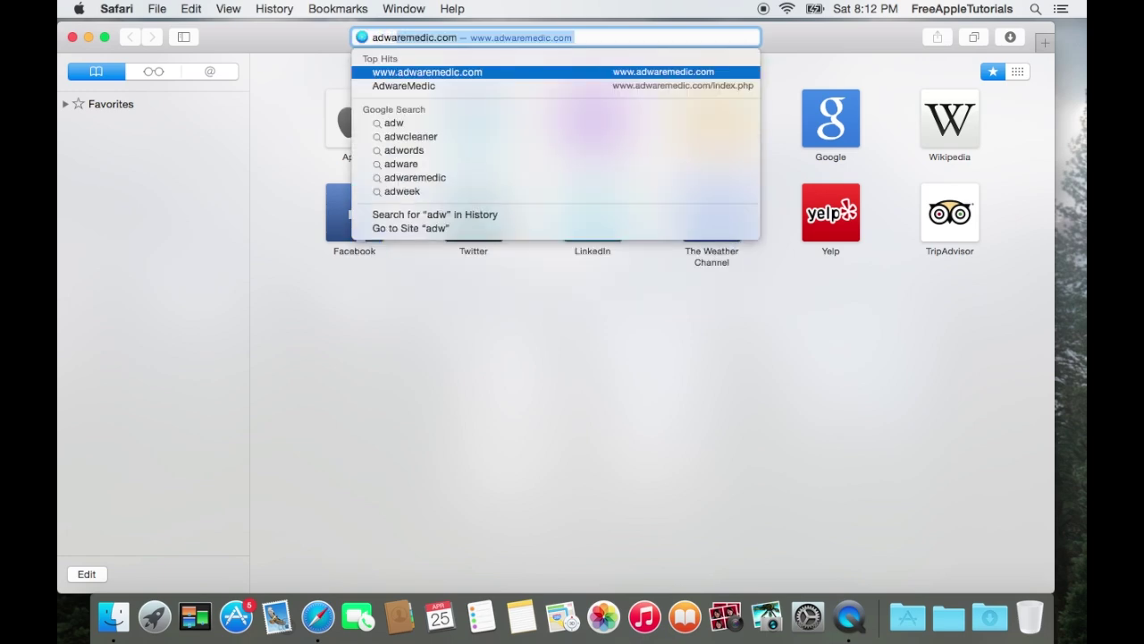
pyautogui.write('are med')
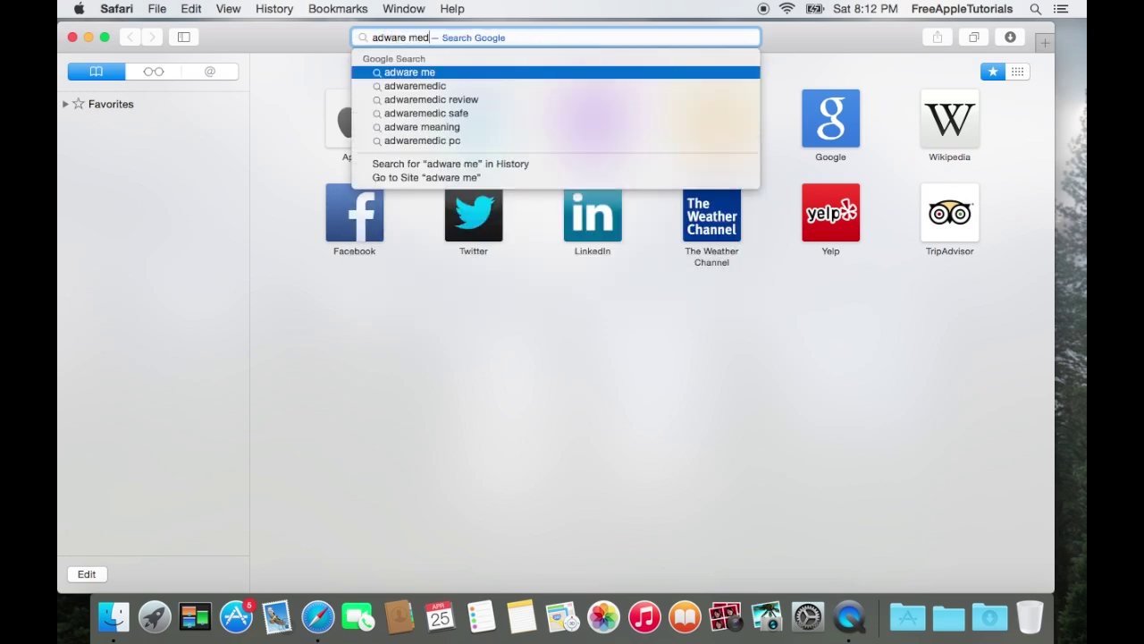
pyautogui.write('ic')
pyautogui.press('Return')
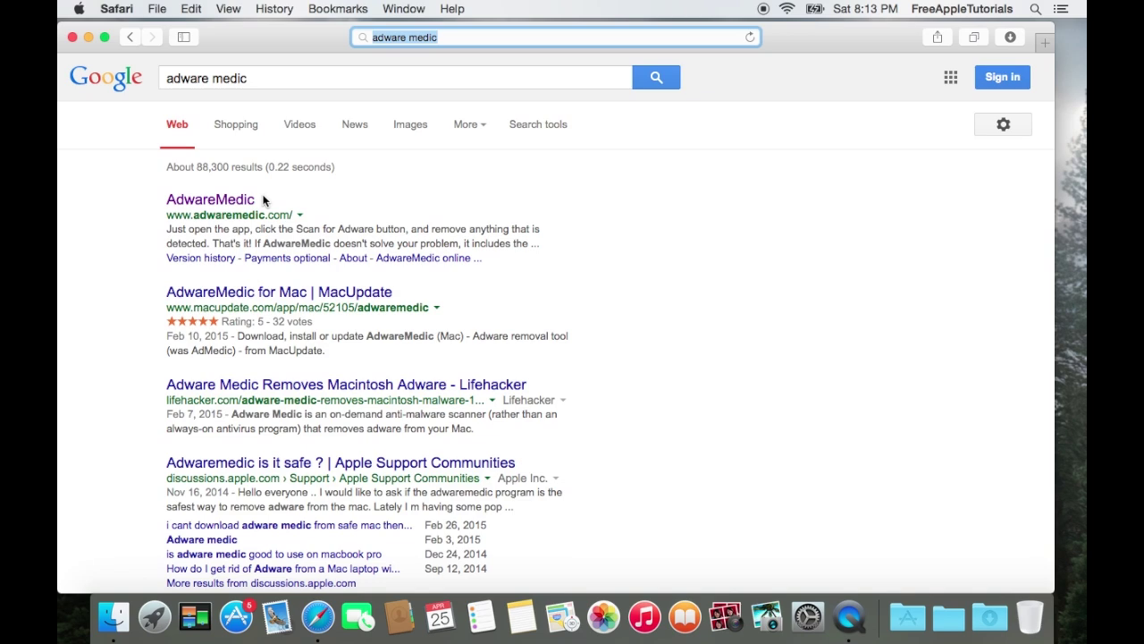
pyautogui.click(237, 199)
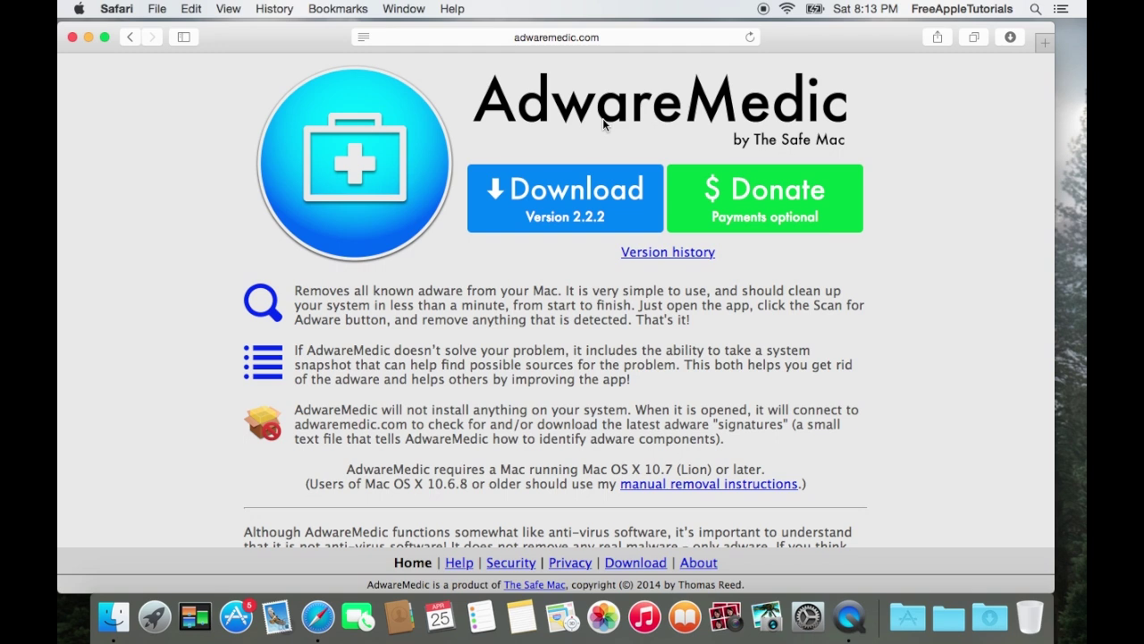
# Download AdwareMedic 2.2.2 from the official site, checking its progress in the Downloads stack
pyautogui.click(593, 195)
pyautogui.click(1006, 44)
pyautogui.click(1012, 37)
pyautogui.click(989, 615)
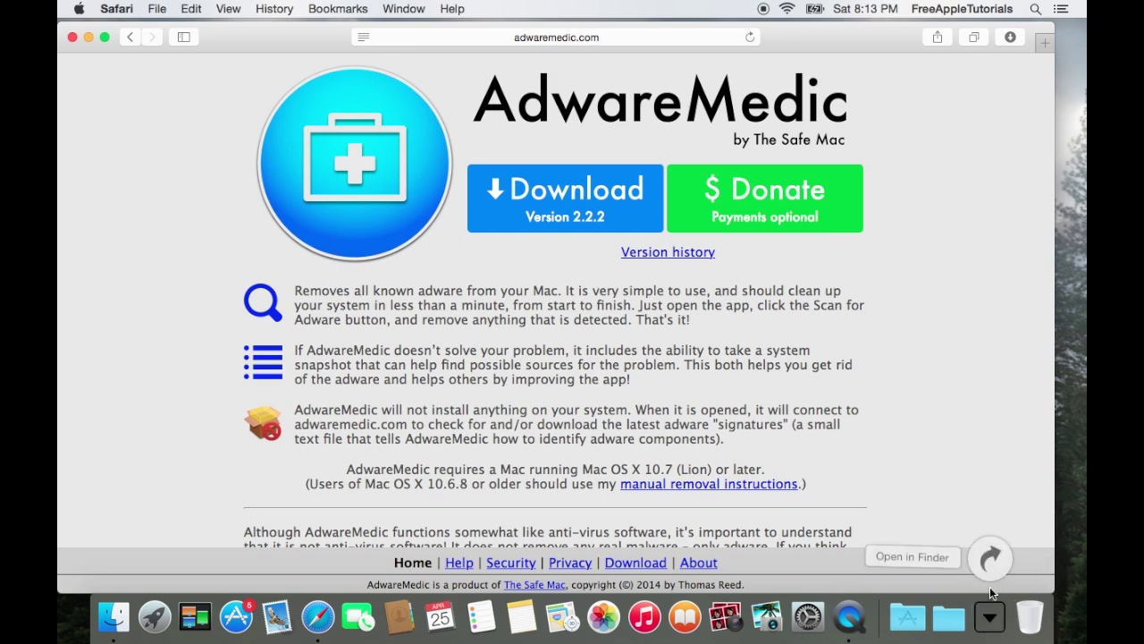
pyautogui.click(989, 615)
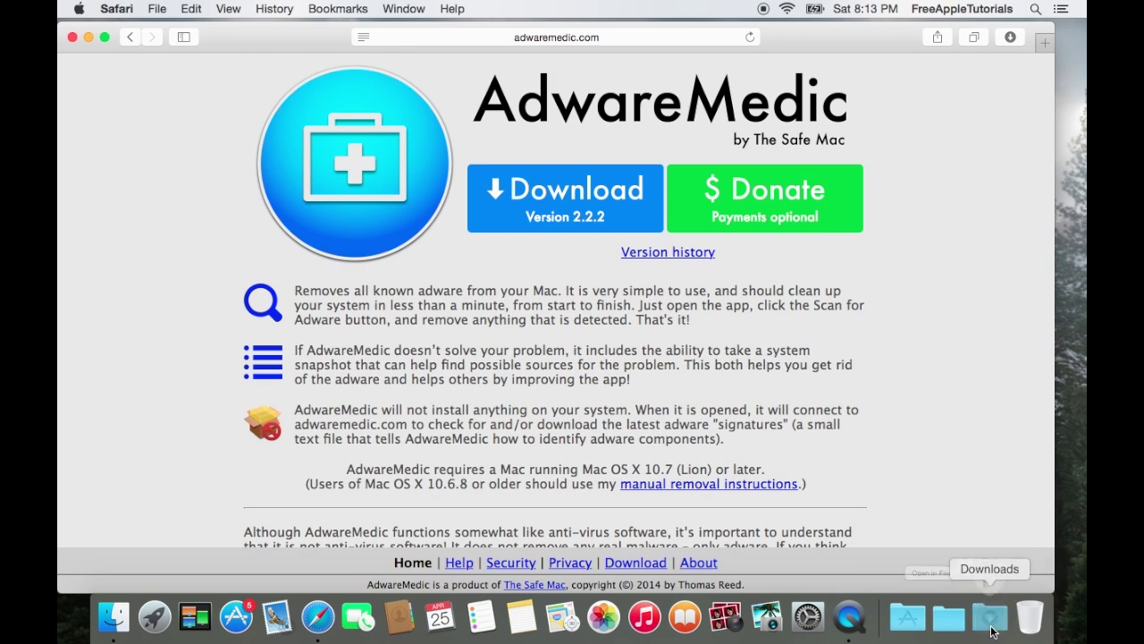
pyautogui.click(592, 176)
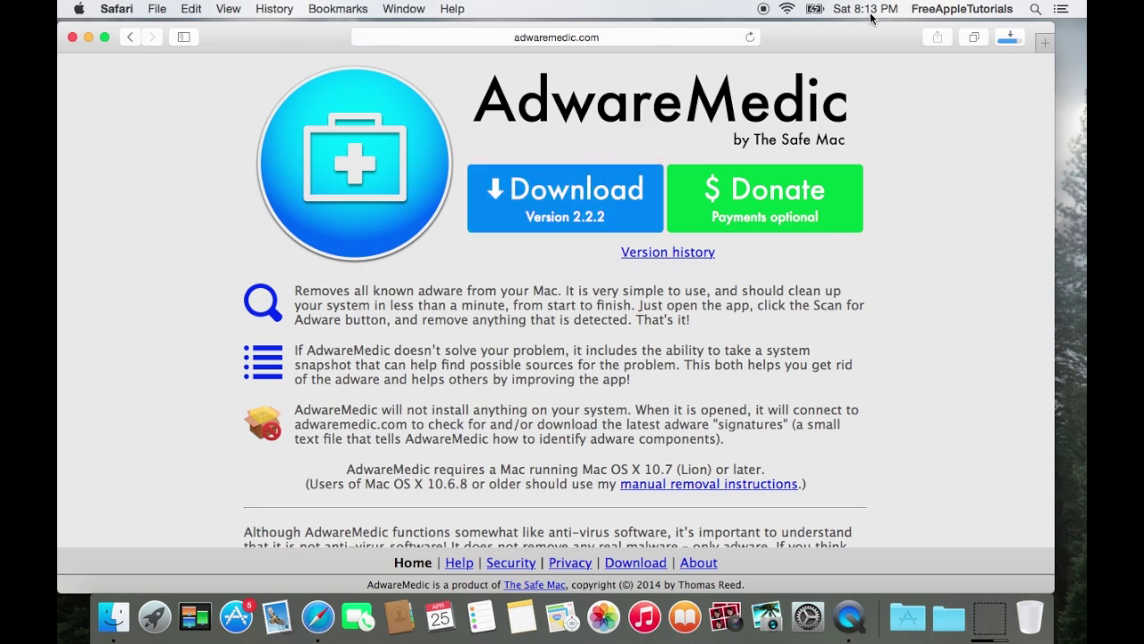
# Quit Safari and mount AdwareMedic.dmg from the Downloads stack
pyautogui.click(72, 36)
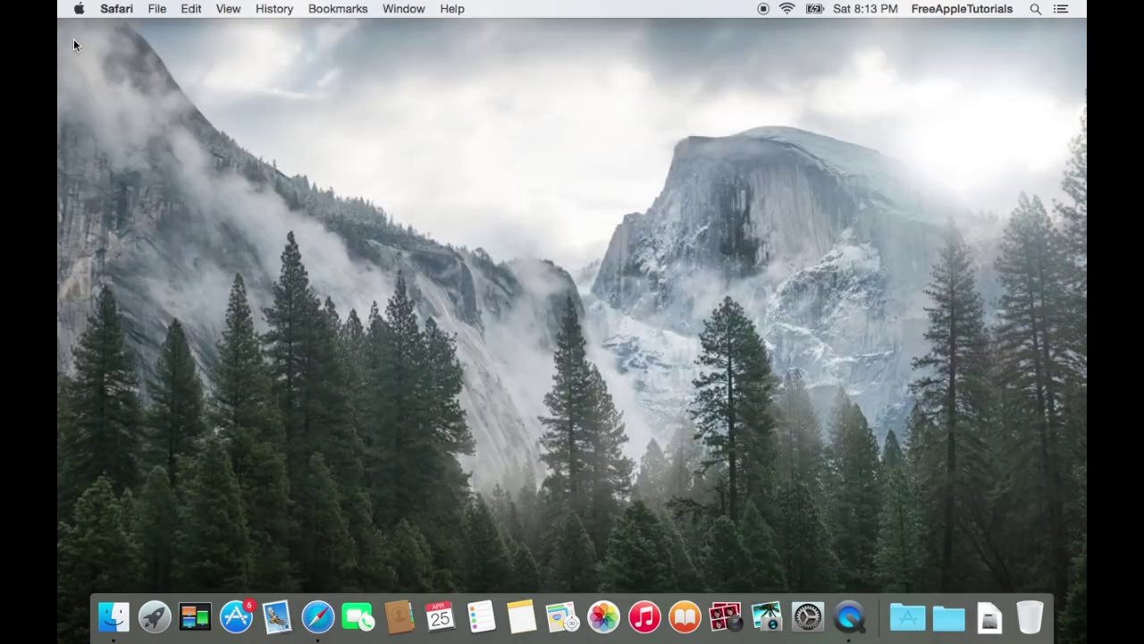
pyautogui.click(124, 6)
pyautogui.click(146, 194)
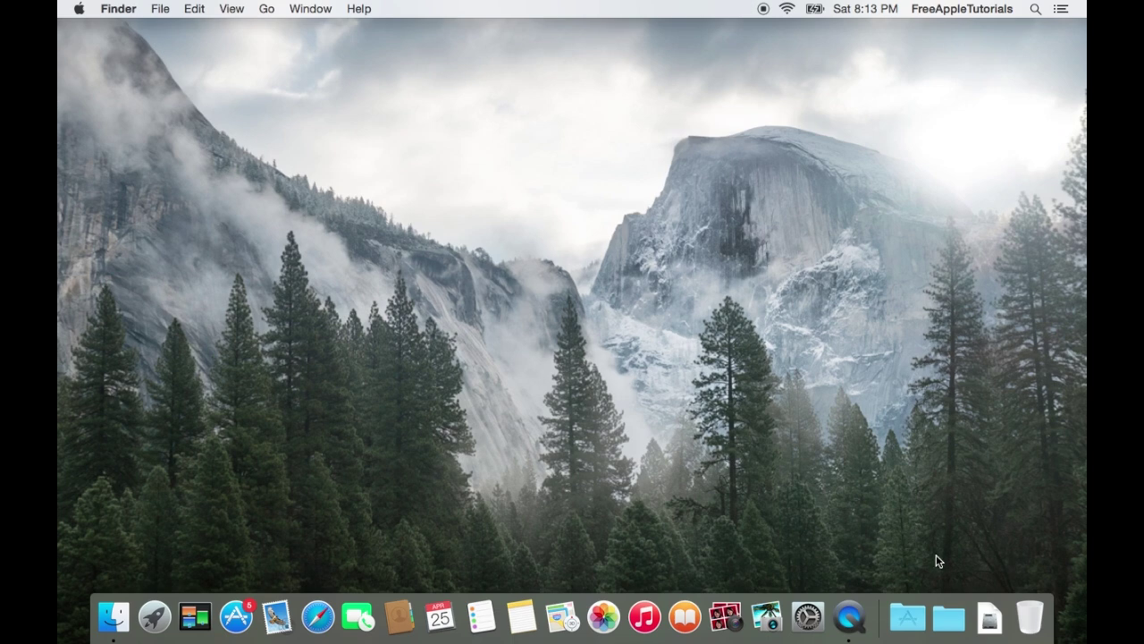
pyautogui.click(989, 617)
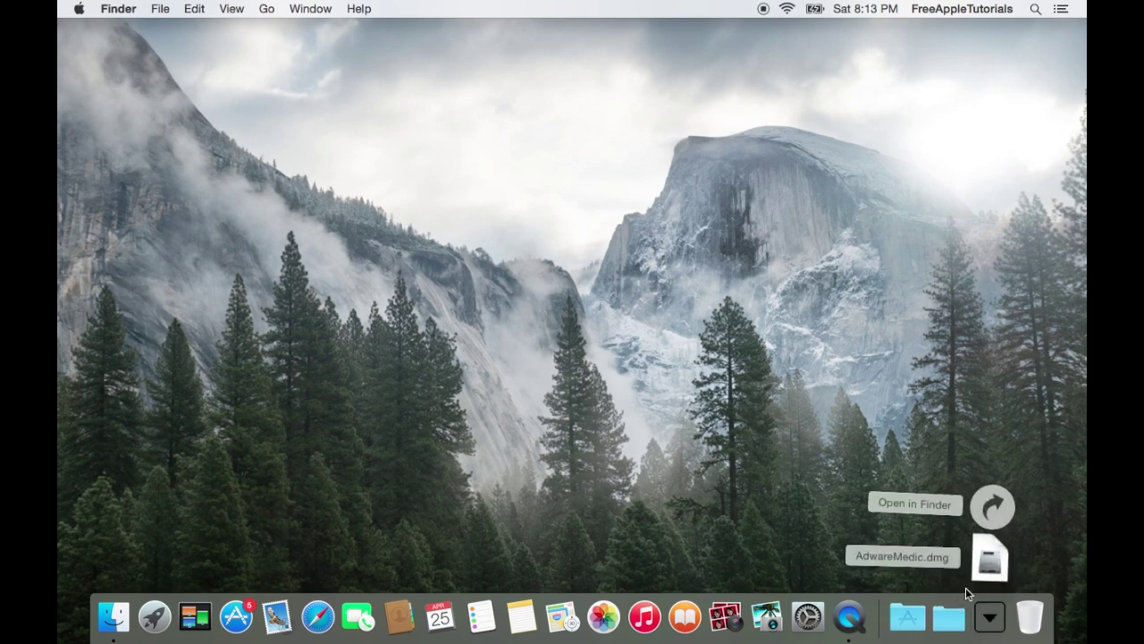
pyautogui.click(987, 564)
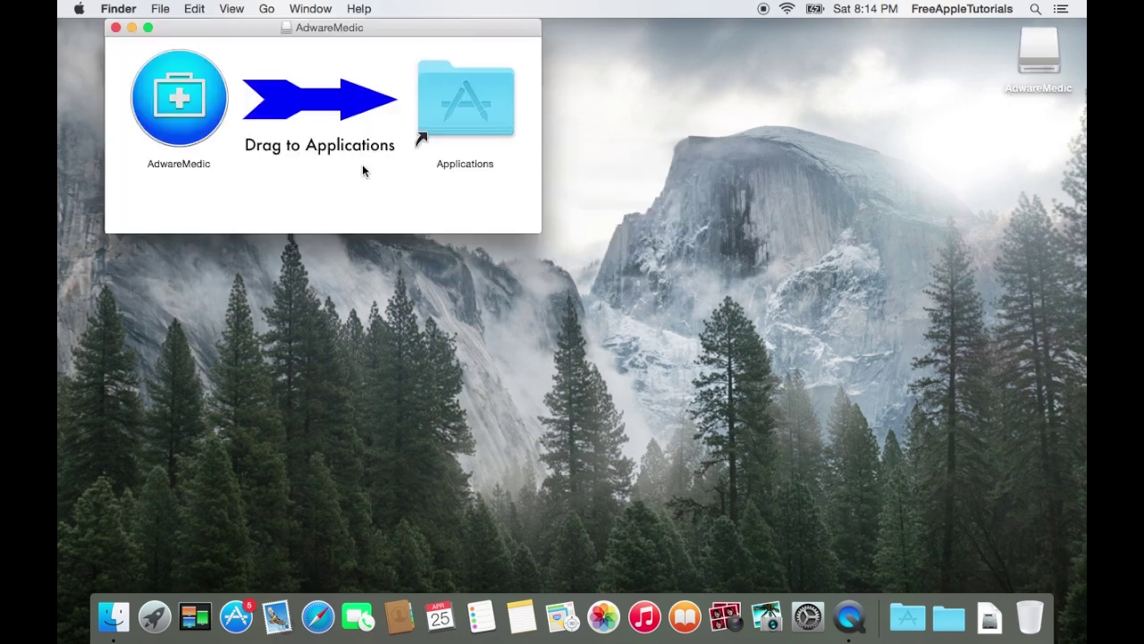
# Copy the AdwareMedic app into the Applications folder and close the installer window
pyautogui.click(187, 102)
pyautogui.moveTo(187, 102); pyautogui.dragTo(486, 111)
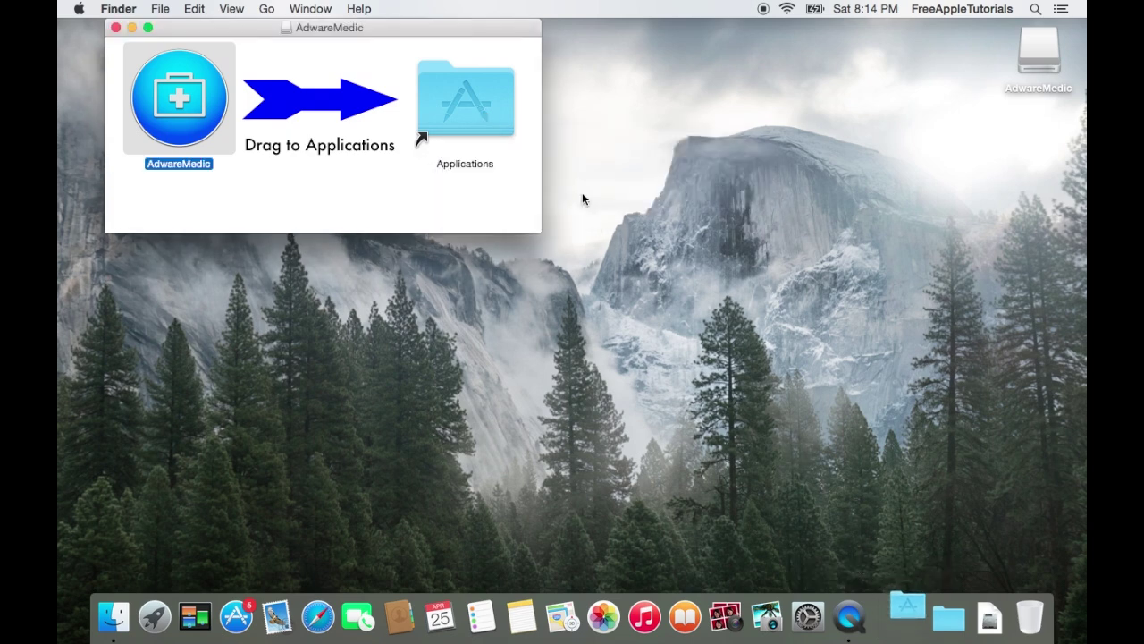
pyautogui.click(116, 28)
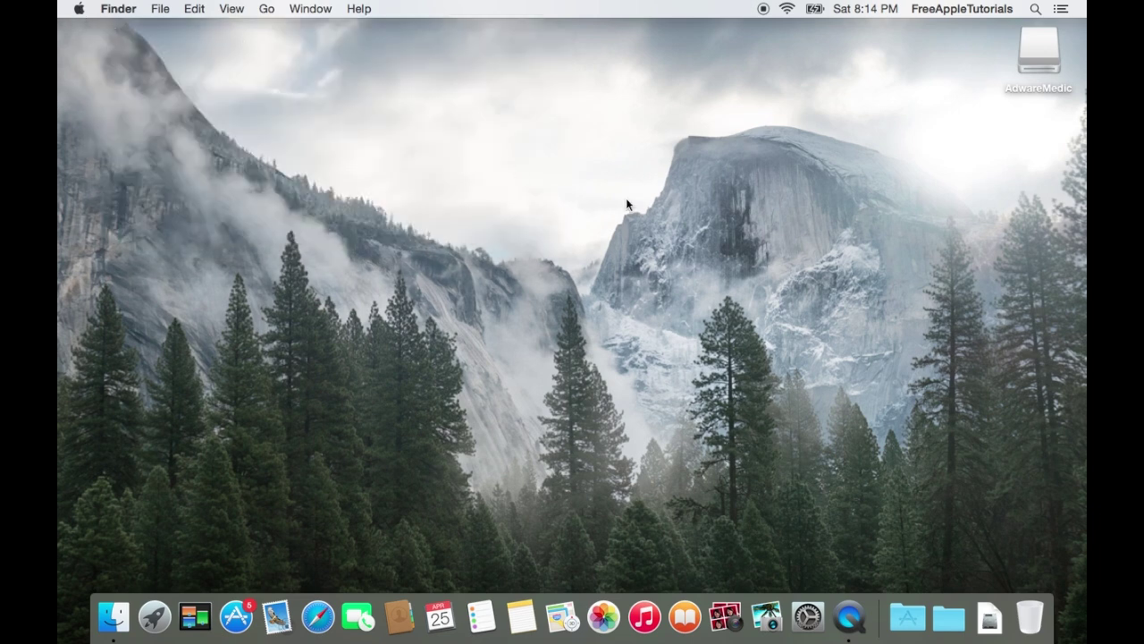
# Eject the AdwareMedic disk image and move AdwareMedic.dmg from Downloads to the Trash
pyautogui.rightClick(1049, 59)
pyautogui.click(1002, 85)
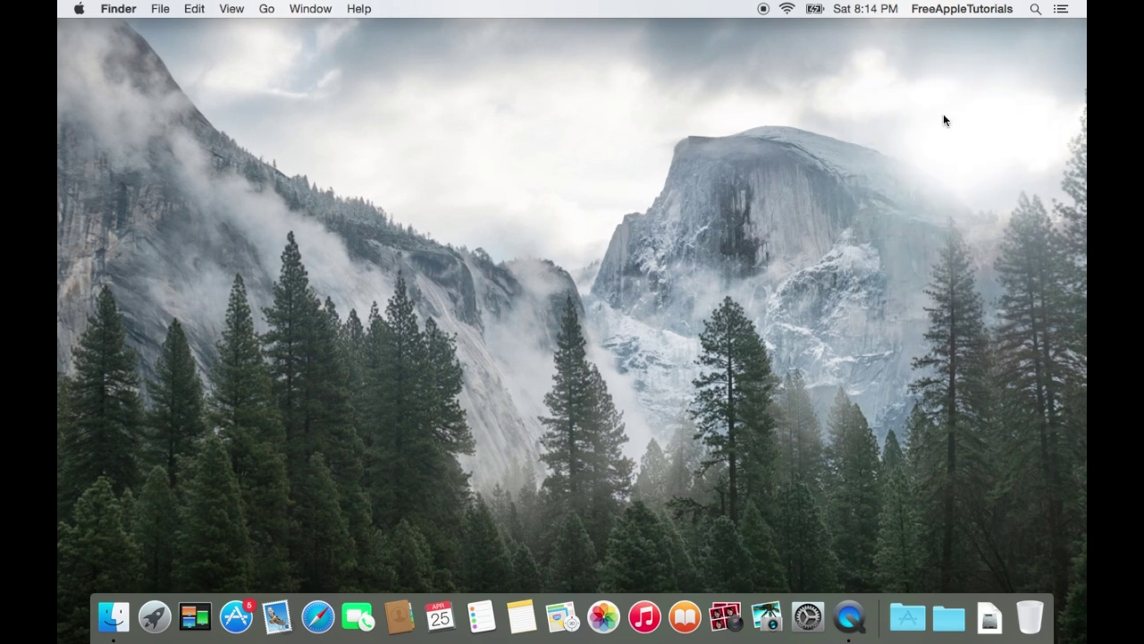
pyautogui.click(990, 615)
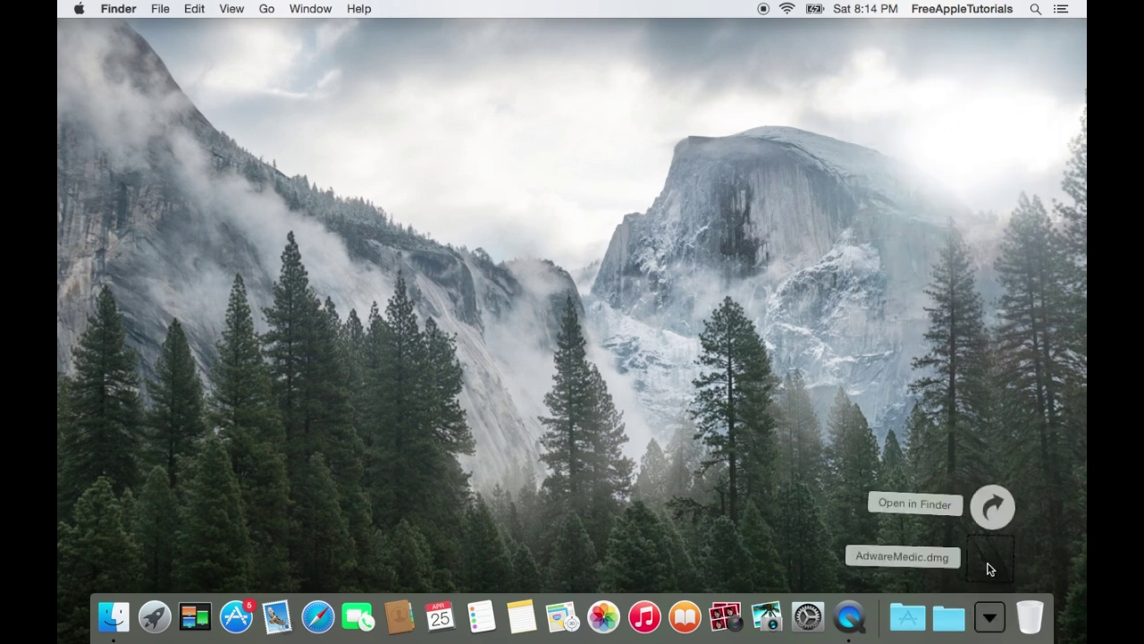
pyautogui.moveTo(989, 563); pyautogui.dragTo(1030, 618)
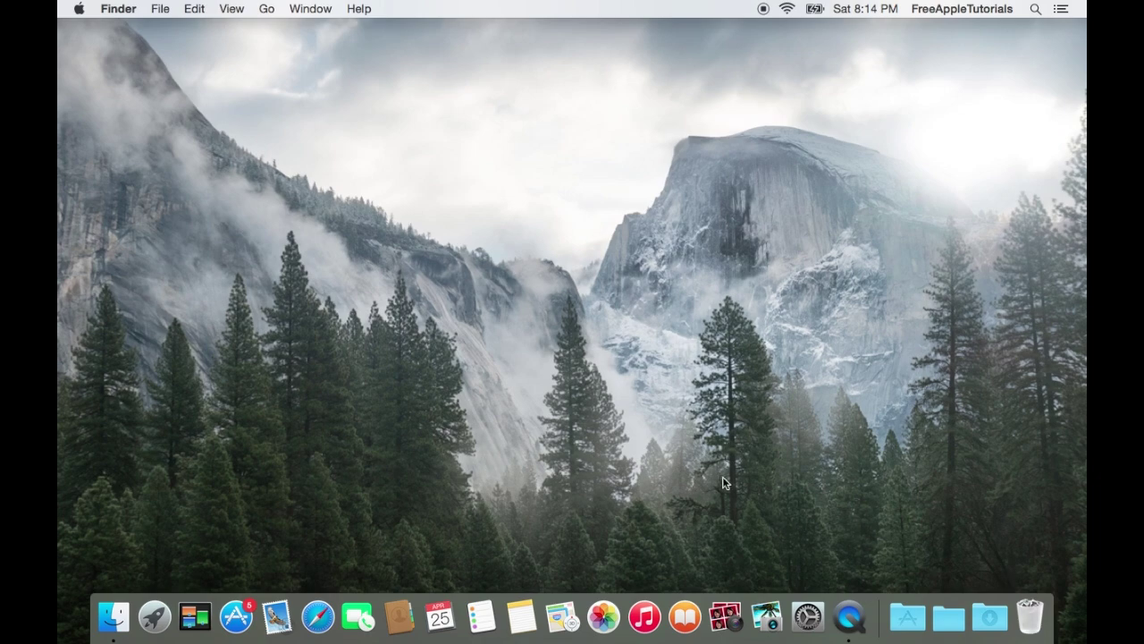
# Start AdwareMedic from the Applications stack, choosing Open on the warning and Not Now on donating
pyautogui.click(907, 615)
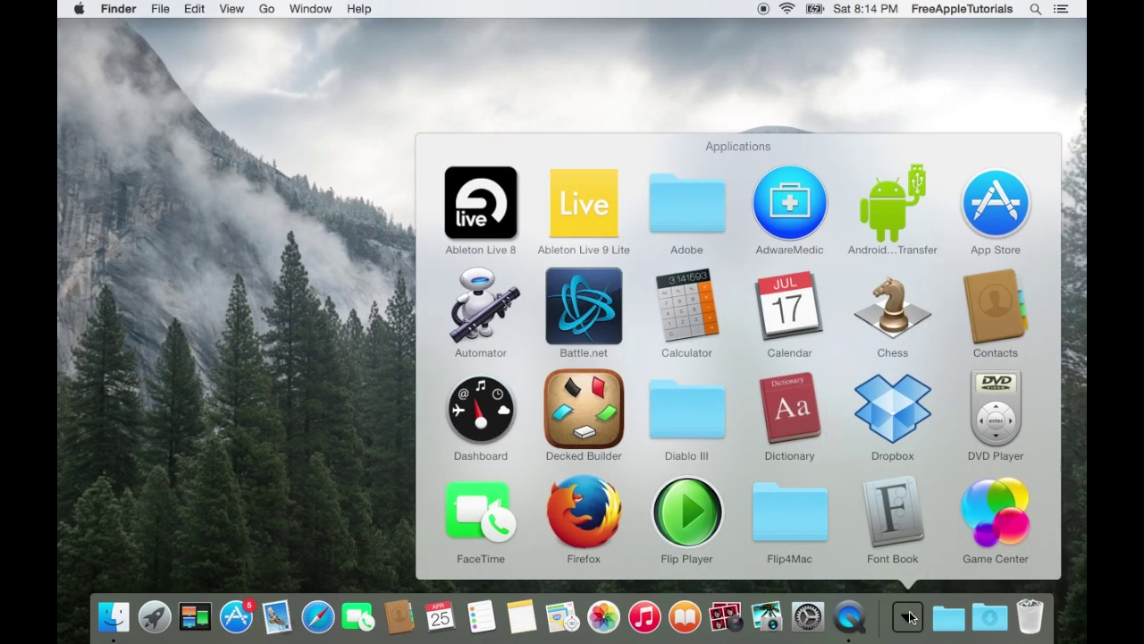
pyautogui.click(794, 211)
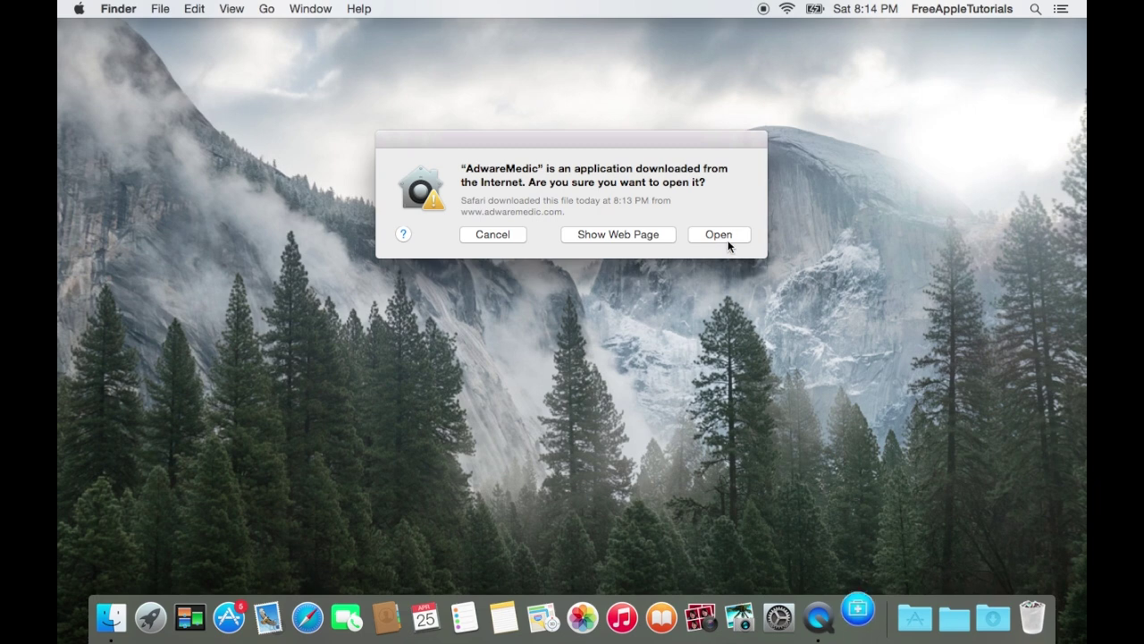
pyautogui.click(728, 237)
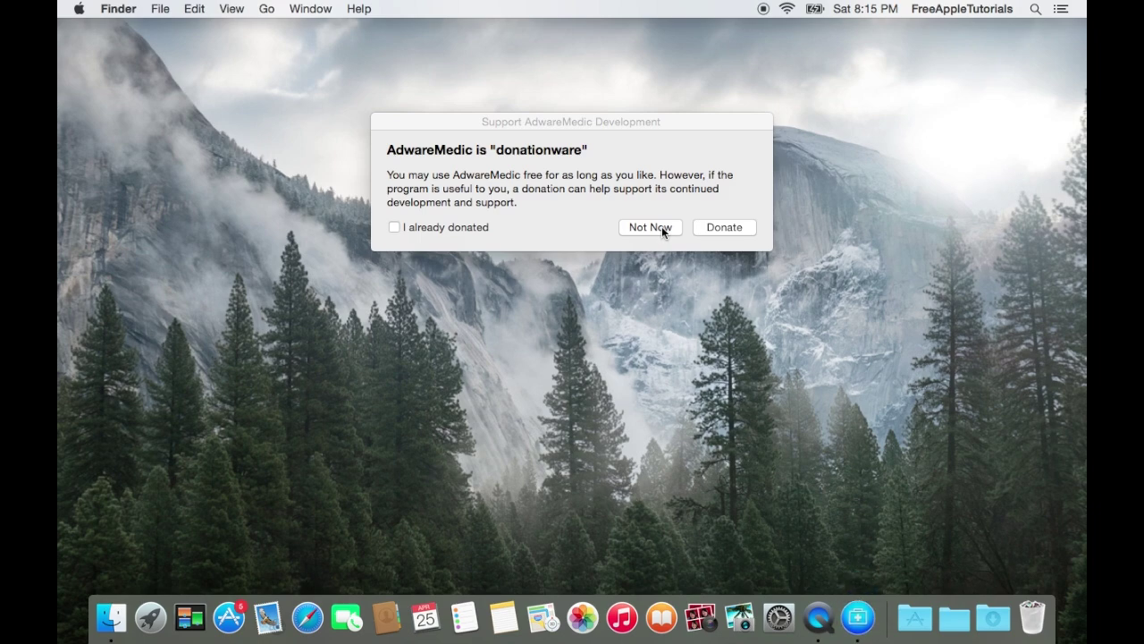
pyautogui.click(662, 226)
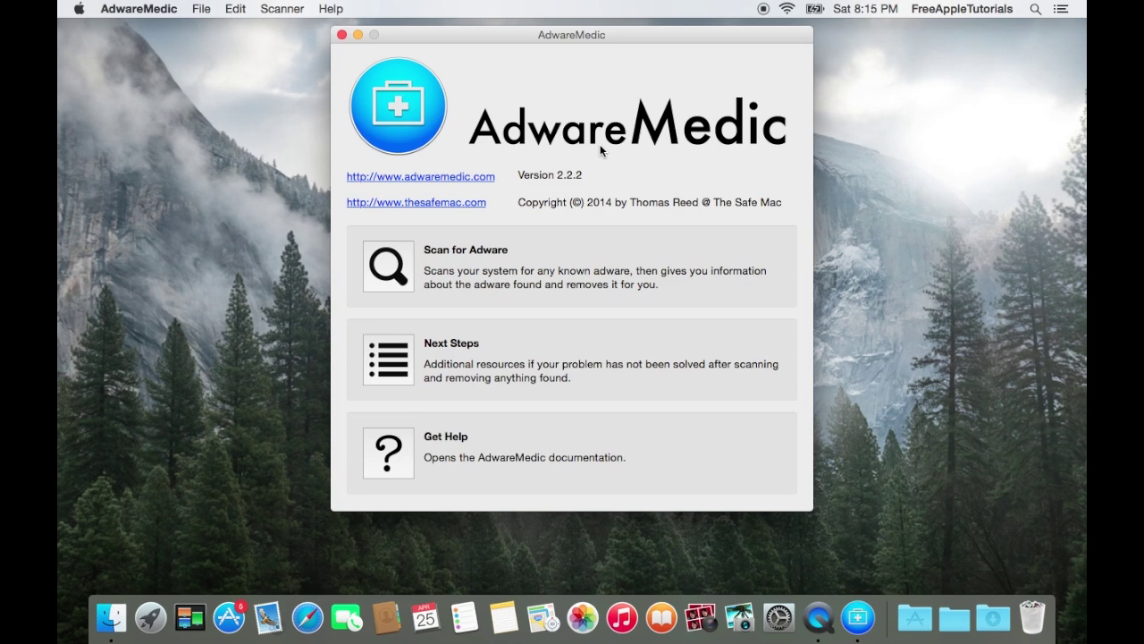
# Scan for adware (none found), confirm version 2.2.2 is current, and quit AdwareMedic
pyautogui.click(400, 268)
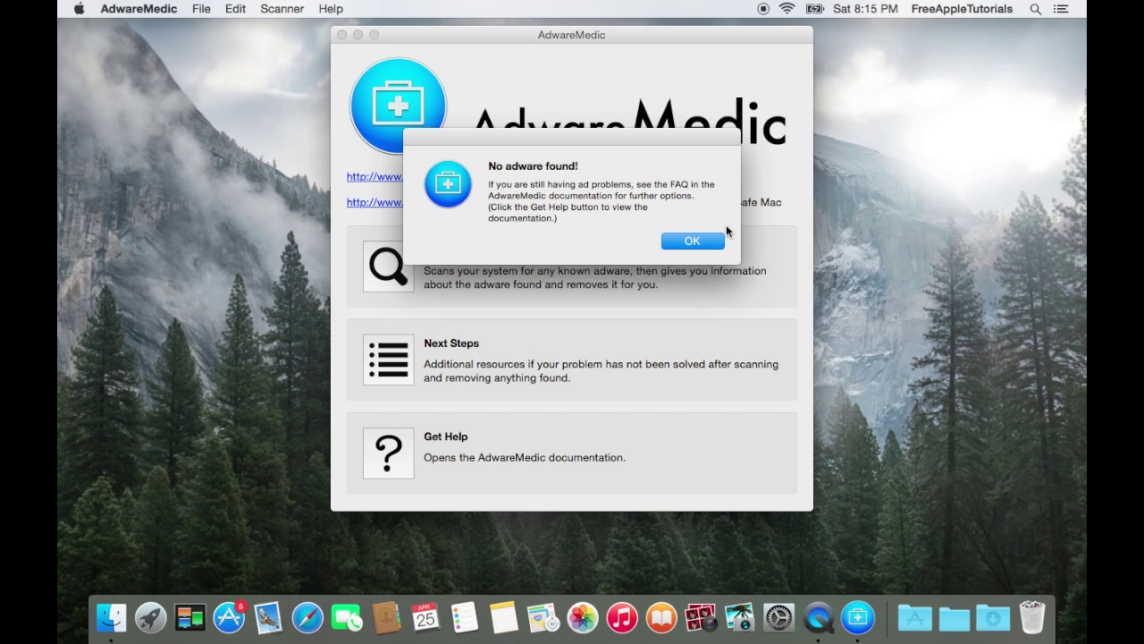
pyautogui.click(708, 239)
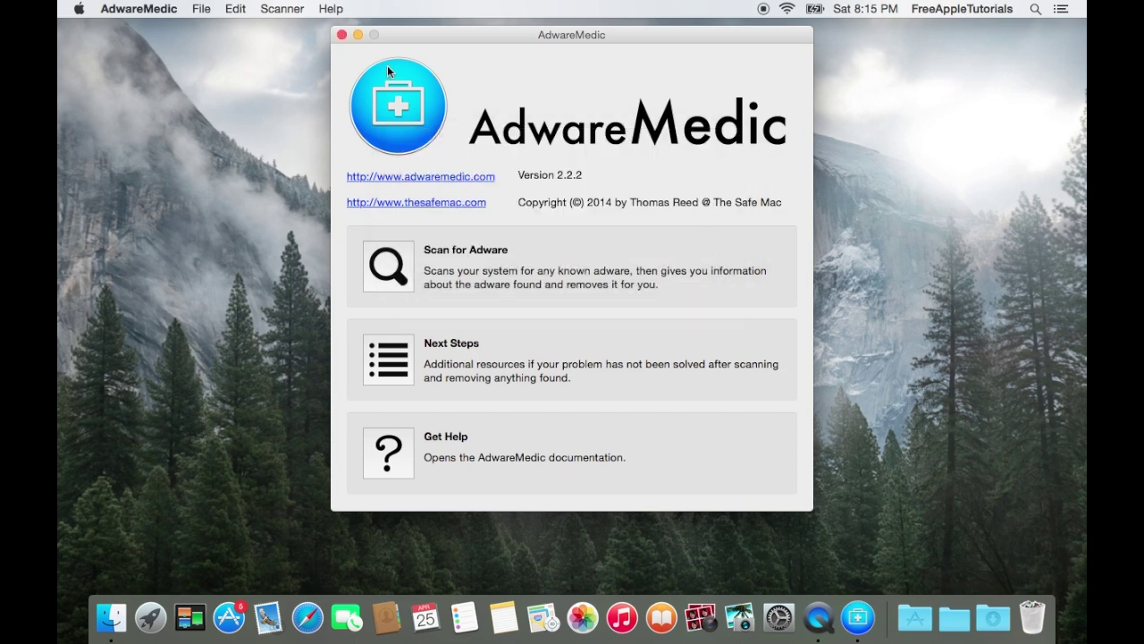
pyautogui.click(202, 9)
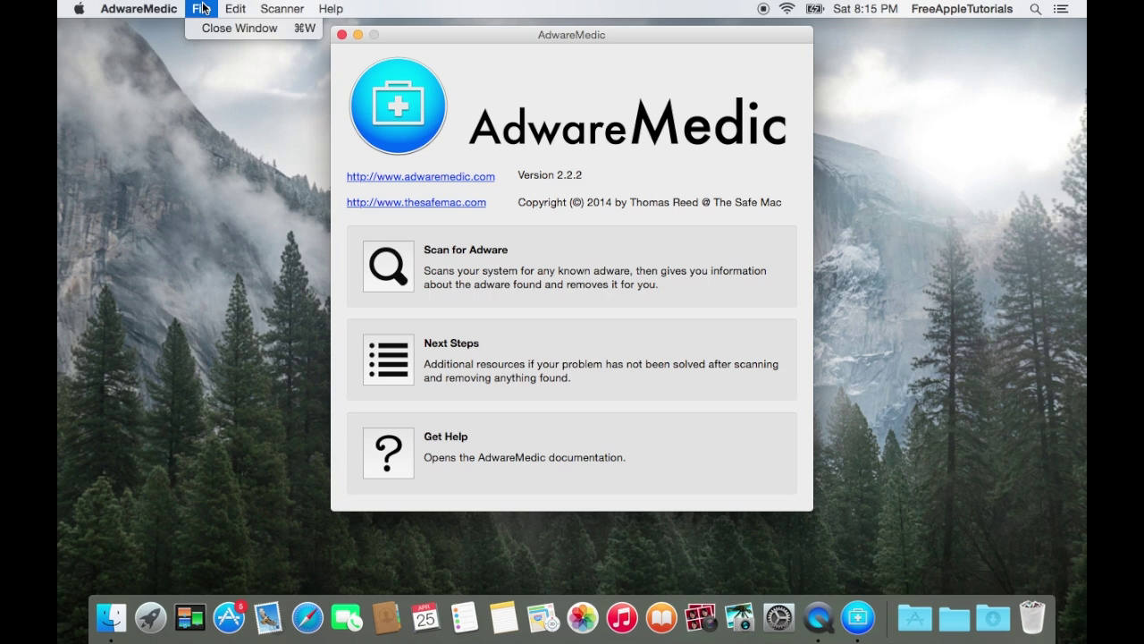
pyautogui.click(161, 45)
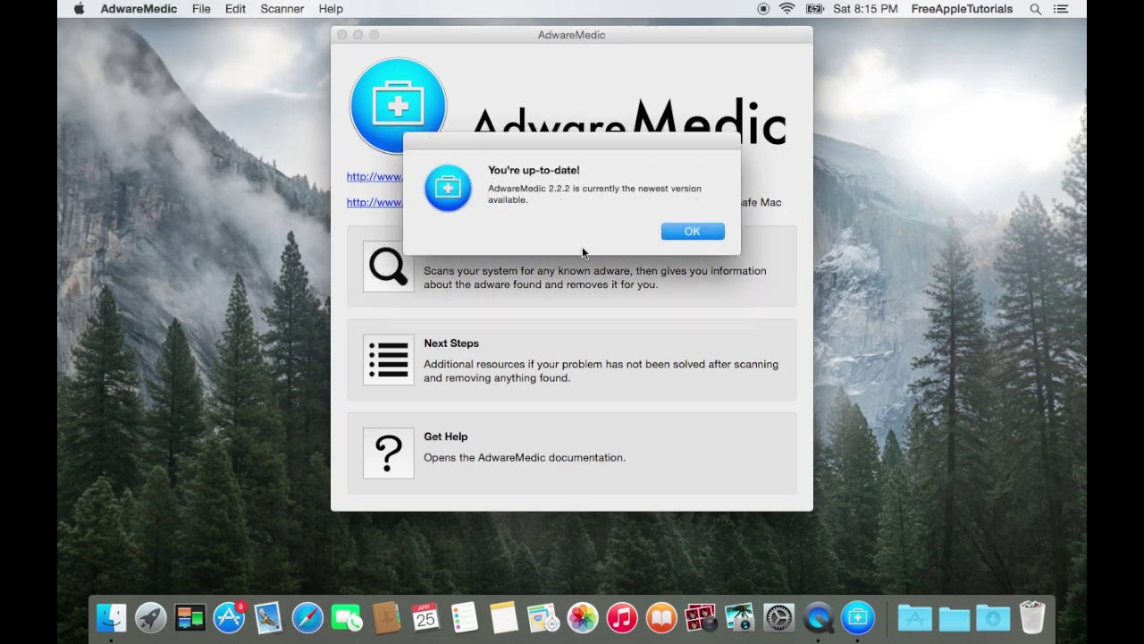
pyautogui.click(720, 232)
pyautogui.press('super+q')
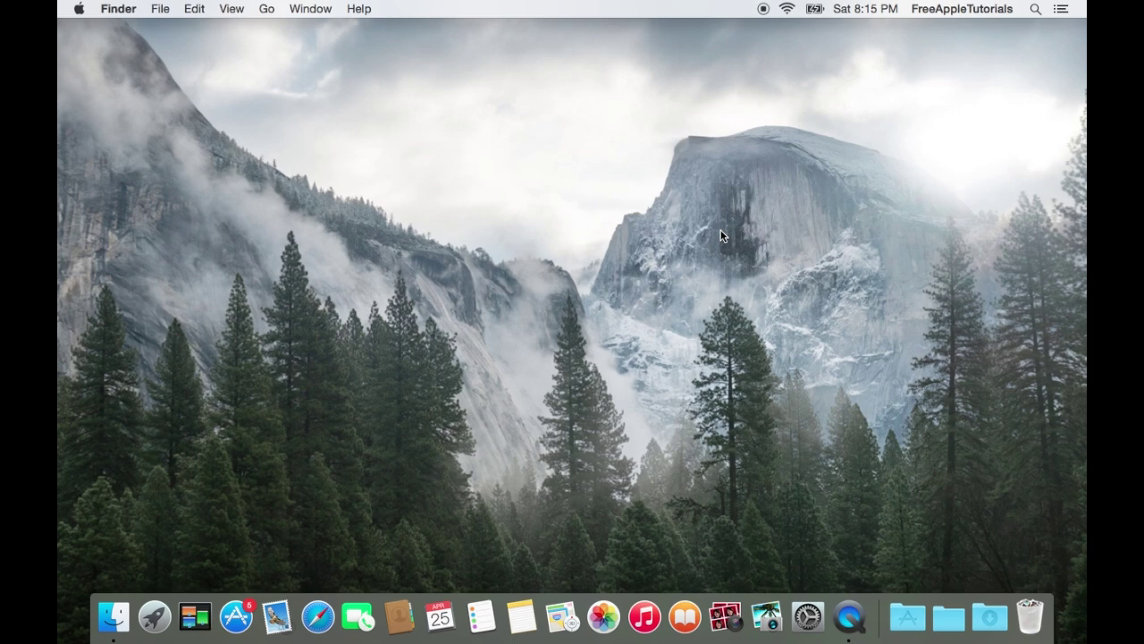
# Empty the Trash holding AdwareMedic.dmg, confirming the permanent erase
pyautogui.click(1029, 616)
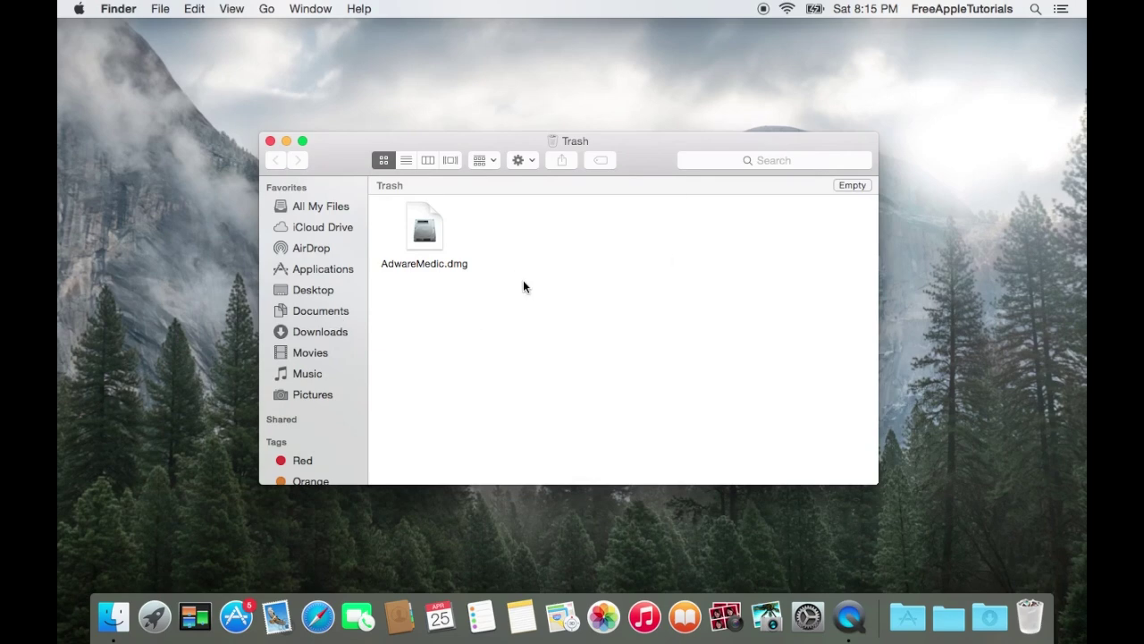
pyautogui.click(863, 185)
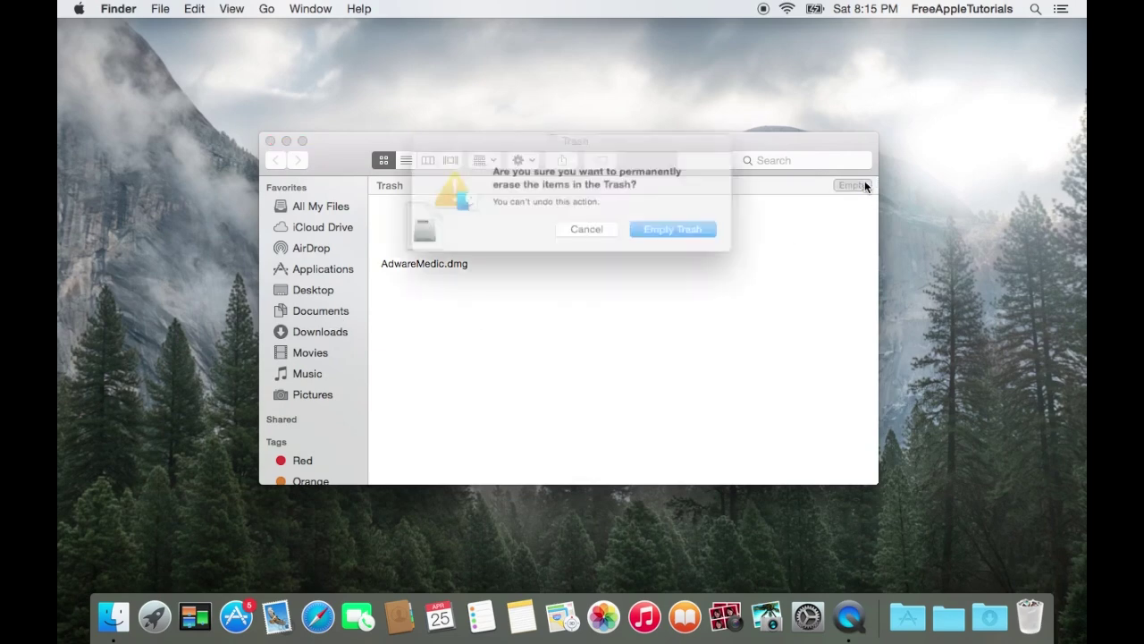
pyautogui.click(717, 232)
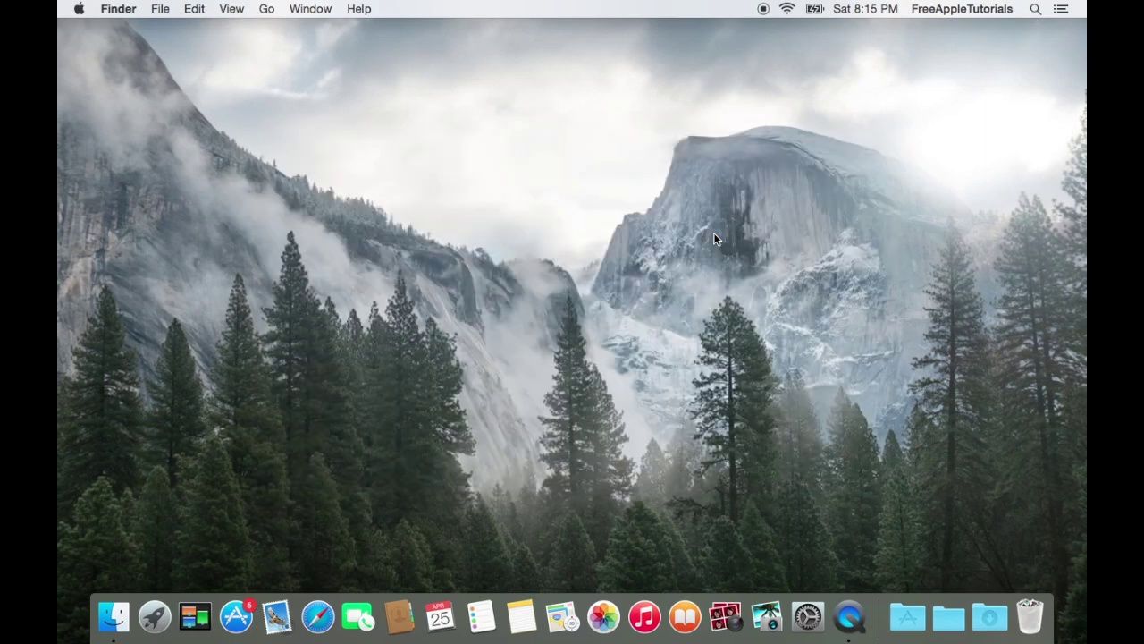